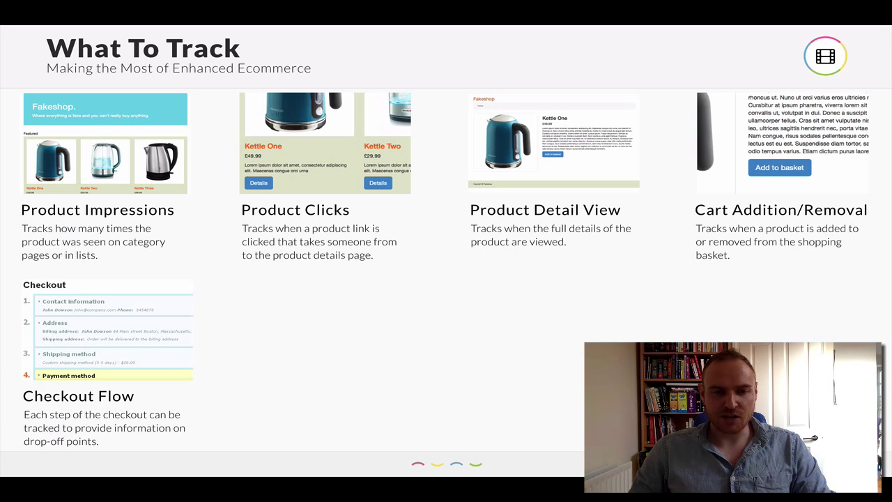
pyautogui.press('Right')
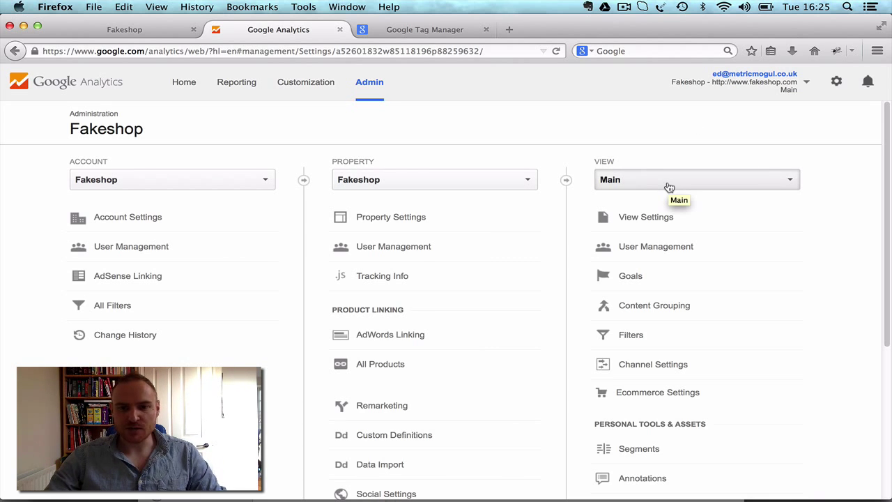
# Review the Main view's ecommerce settings and the Google Analytics Base tag's configuration in Google Tag Manager
pyautogui.click(653, 399)
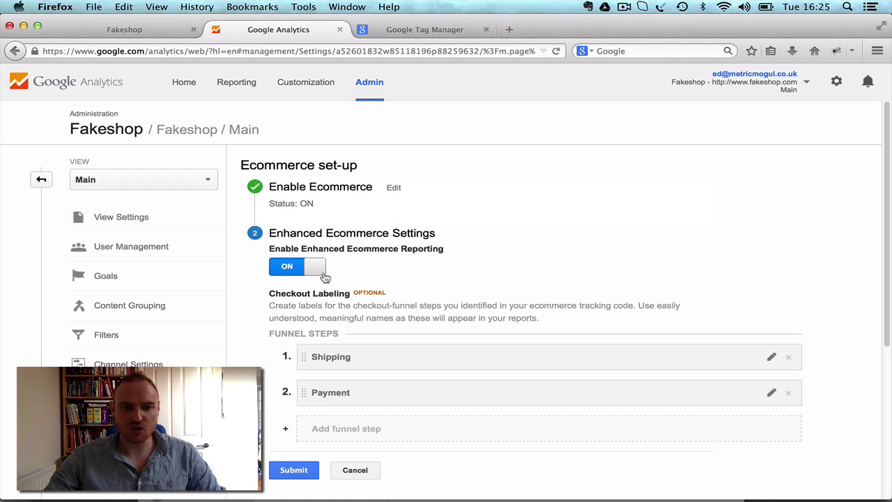
pyautogui.scroll(-1, 298, 274)
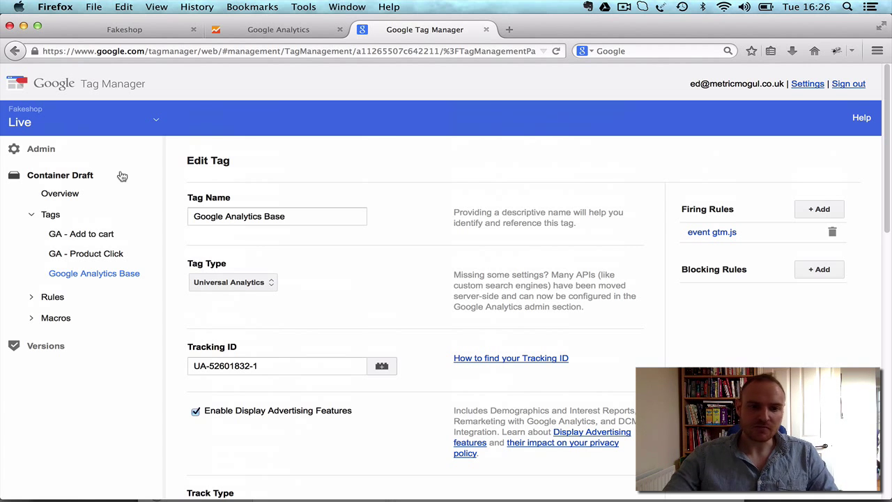
pyautogui.scroll(-15, 122, 174)
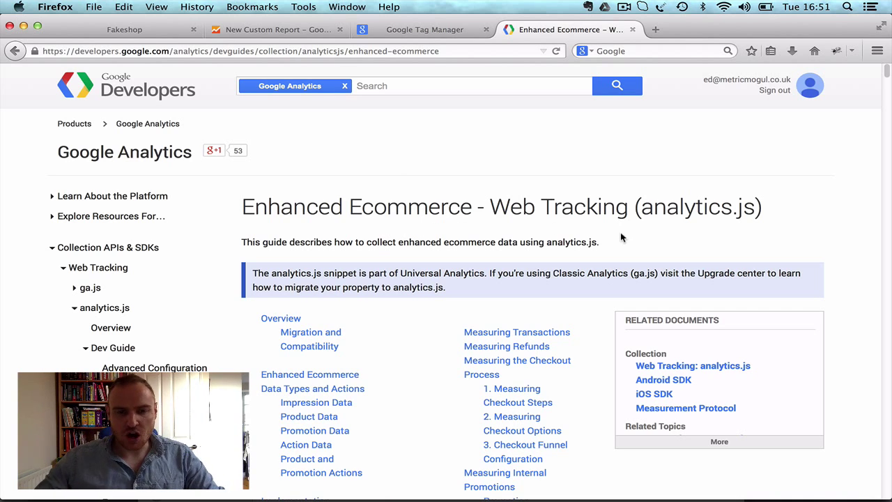
# Look through the Enhanced Ecommerce guide's table of contents and open the Measuring a Product Details View example
pyautogui.scroll(-2, 567, 240)
pyautogui.scroll(-4, 568, 240)
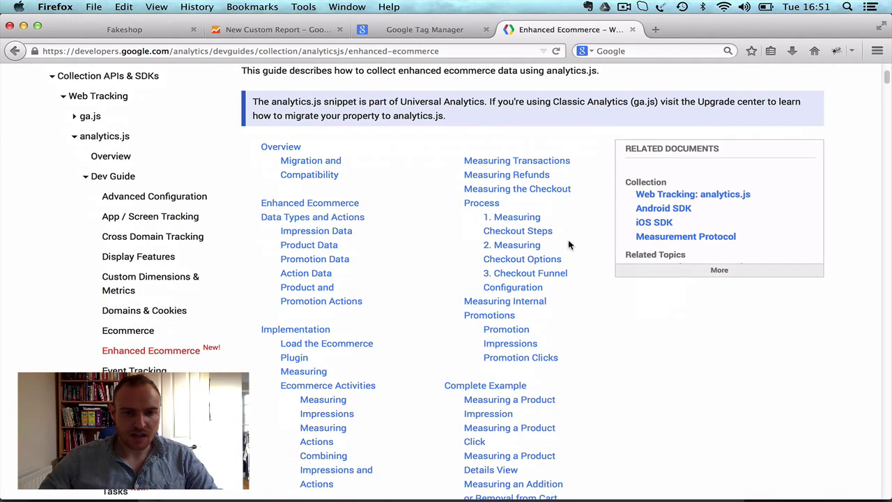
pyautogui.scroll(-3, 568, 244)
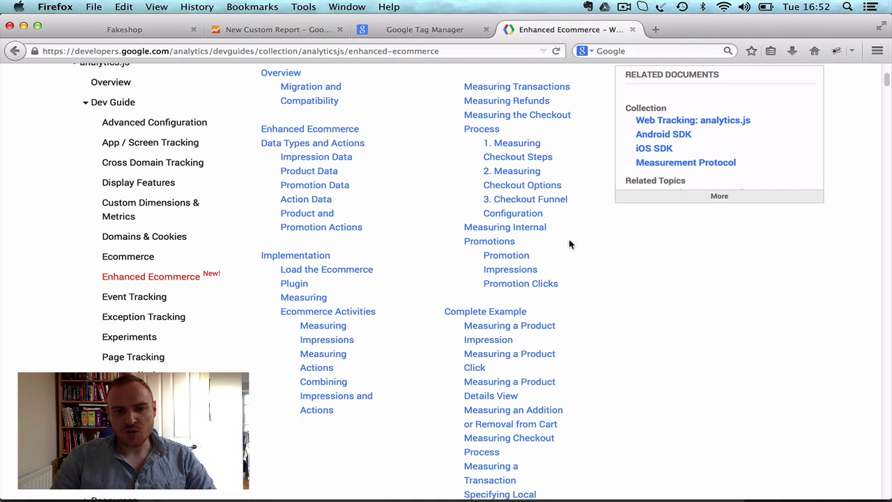
pyautogui.scroll(-5, 570, 244)
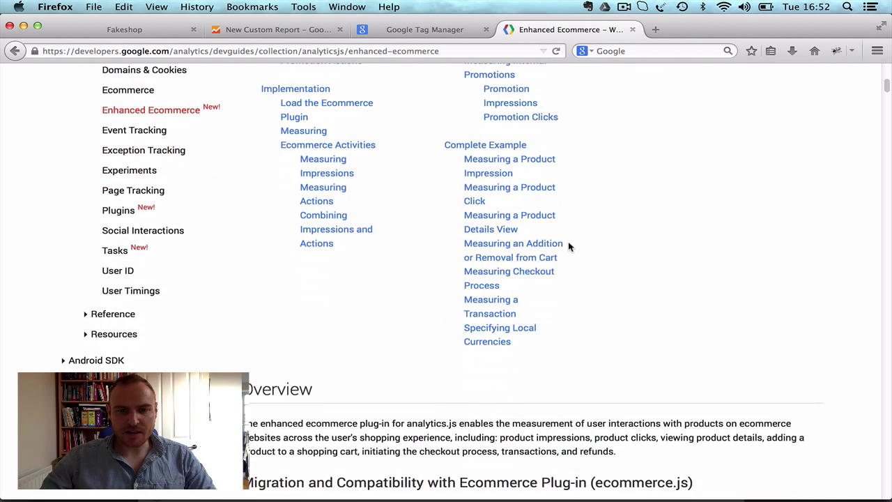
pyautogui.scroll(2, 568, 243)
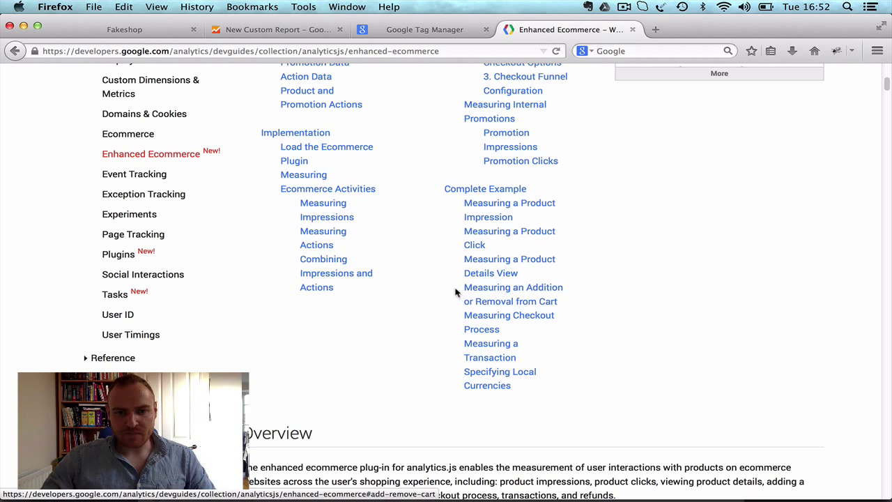
pyautogui.scroll(-2, 419, 284)
pyautogui.scroll(-1, 420, 284)
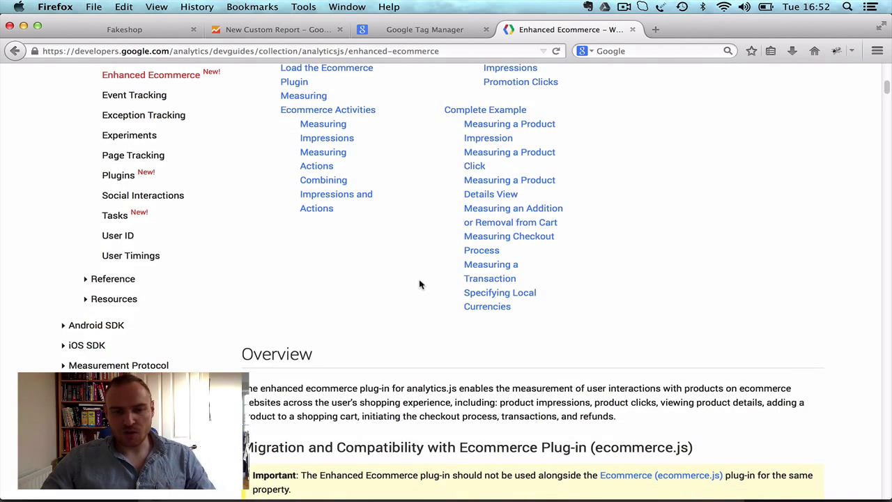
pyautogui.scroll(1, 420, 284)
pyautogui.scroll(-3, 419, 284)
pyautogui.scroll(5, 418, 283)
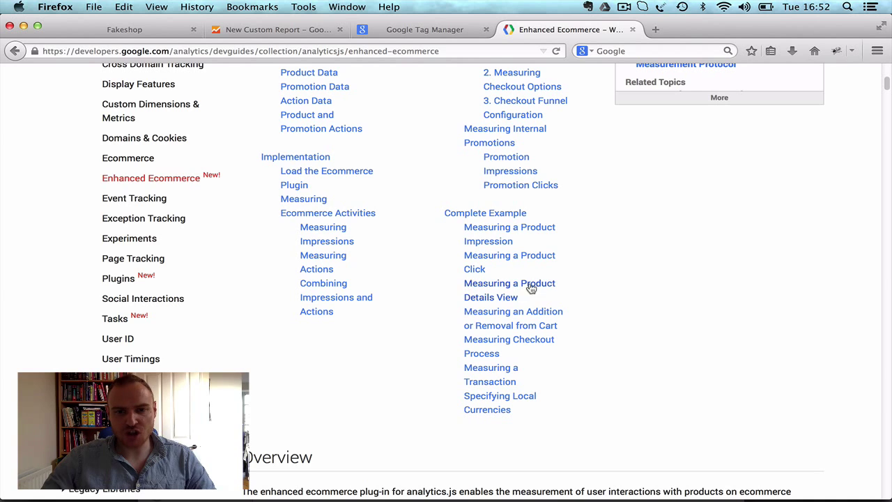
pyautogui.click(483, 288)
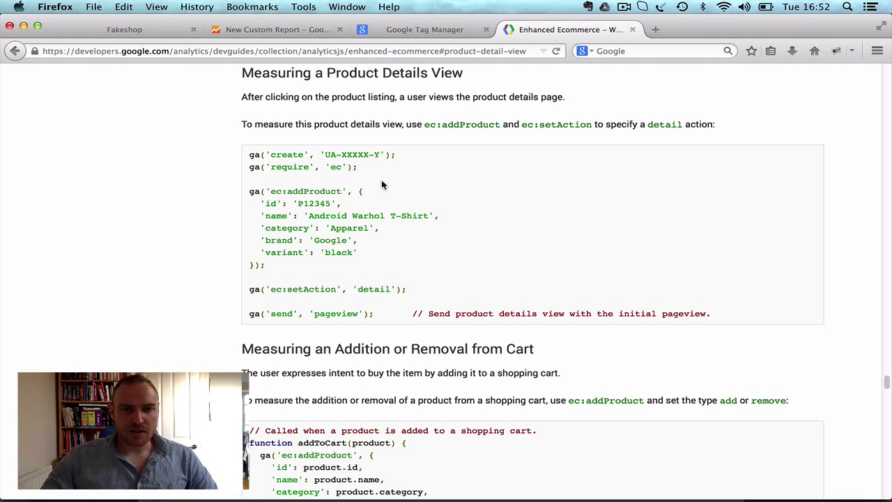
# Highlight the 'create' and 'require' lines of the product details view code, then the ga('require', 'ec') line alone
pyautogui.moveTo(358, 167); pyautogui.dragTo(249, 156)
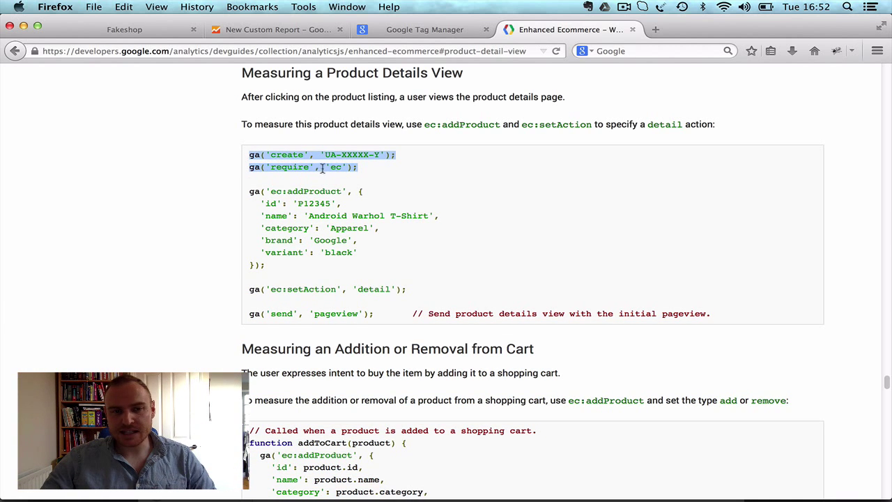
pyautogui.click(381, 167)
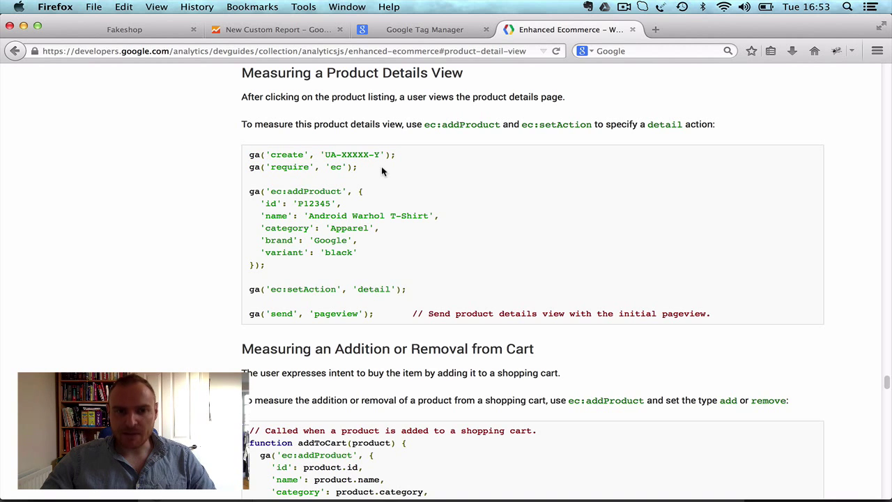
pyautogui.moveTo(381, 166); pyautogui.dragTo(226, 170)
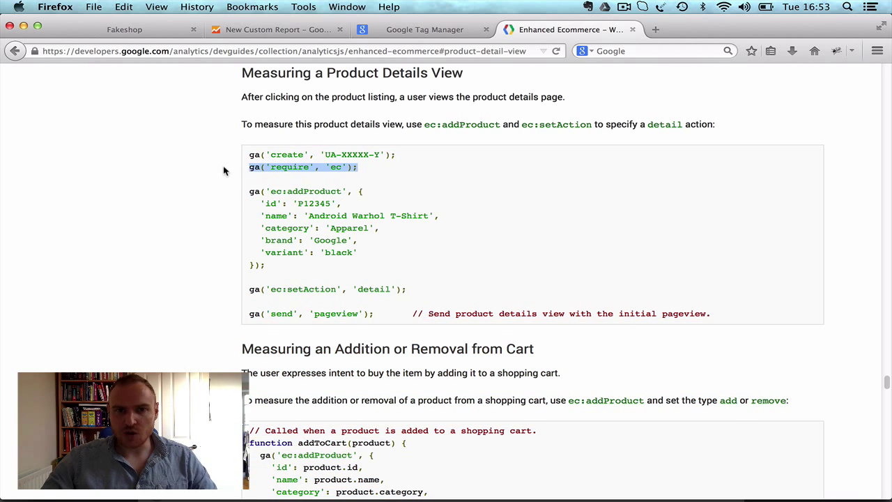
pyautogui.click(326, 256)
# Examine the ec:addProduct call in the product details view code, highlighting its name, the ec prefix and the id field
pyautogui.moveTo(269, 191); pyautogui.dragTo(343, 192)
pyautogui.click(325, 225)
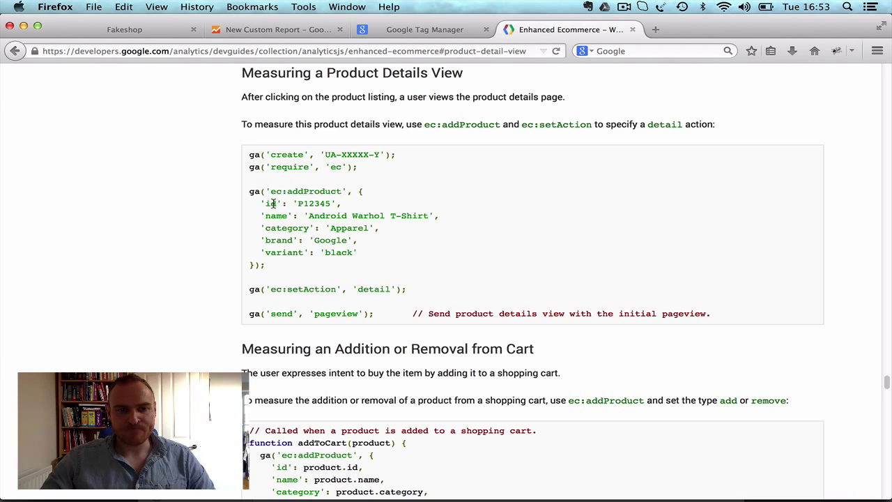
pyautogui.moveTo(271, 191); pyautogui.dragTo(281, 191)
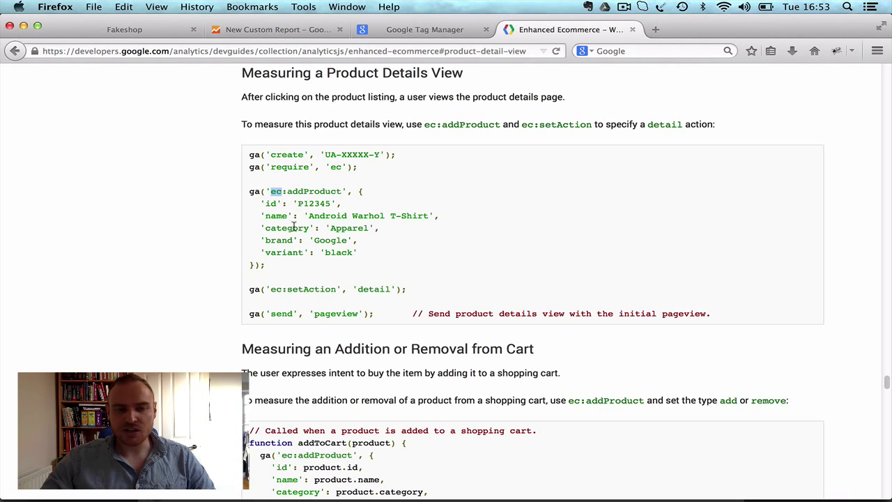
pyautogui.click(281, 191)
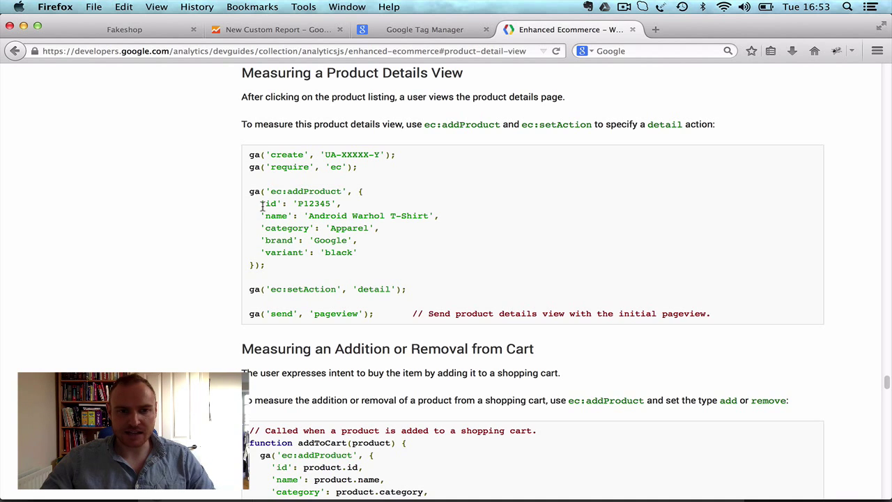
pyautogui.moveTo(260, 204); pyautogui.dragTo(338, 204)
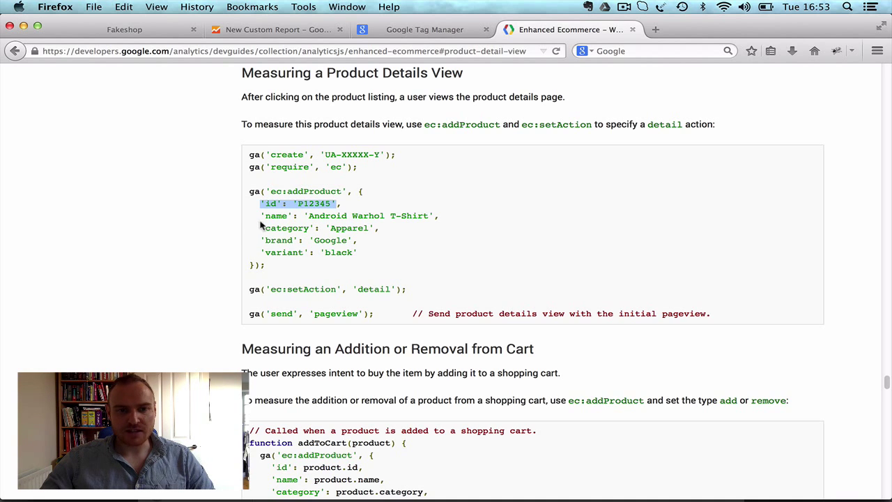
pyautogui.click(280, 252)
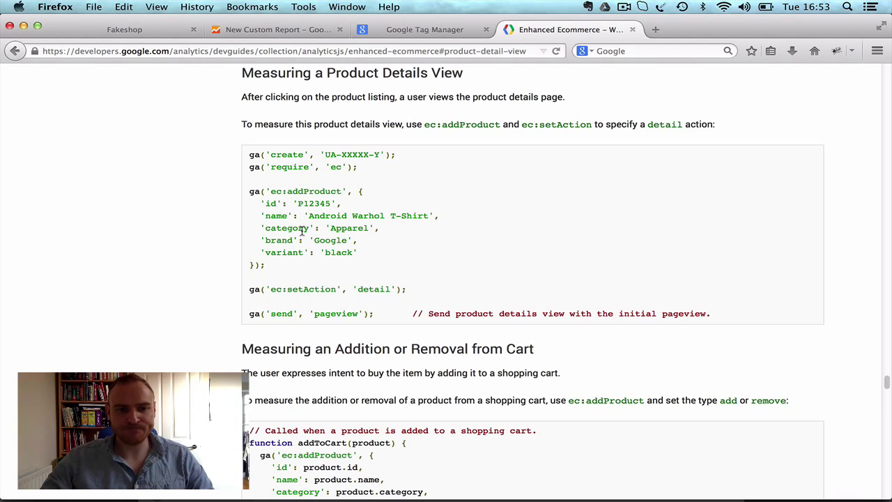
# Examine the ec:setAction 'detail' and send 'pageview' lines, then highlight the block from ec:addProduct through ec:setAction
pyautogui.moveTo(299, 302); pyautogui.dragTo(244, 296)
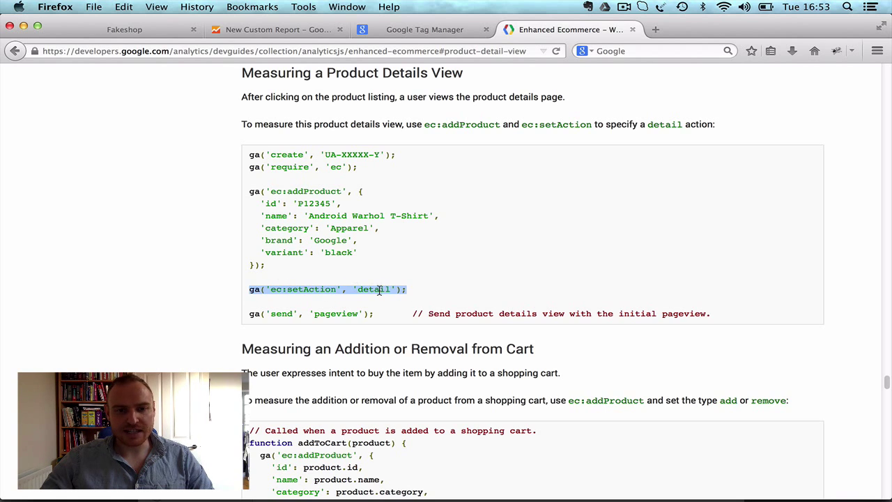
pyautogui.click(322, 262)
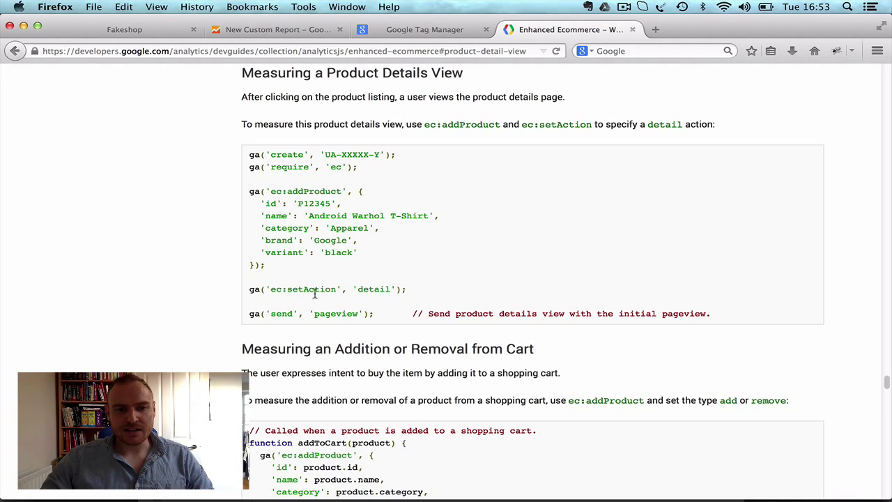
pyautogui.doubleClick(373, 288)
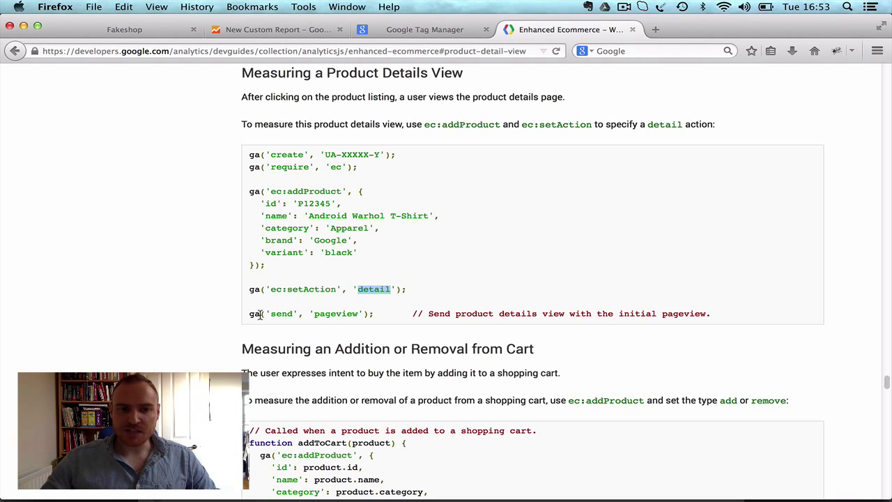
pyautogui.moveTo(249, 314); pyautogui.dragTo(376, 314)
pyautogui.click(377, 314)
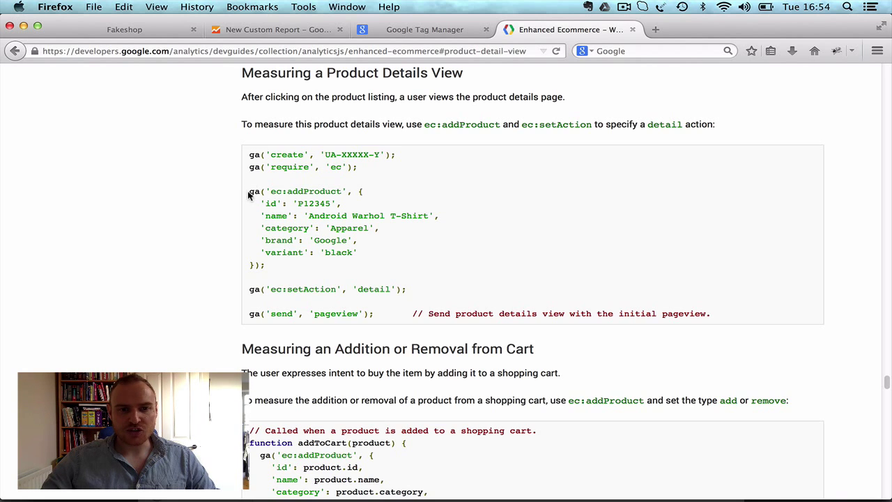
pyautogui.moveTo(251, 191); pyautogui.dragTo(414, 292)
pyautogui.click(418, 293)
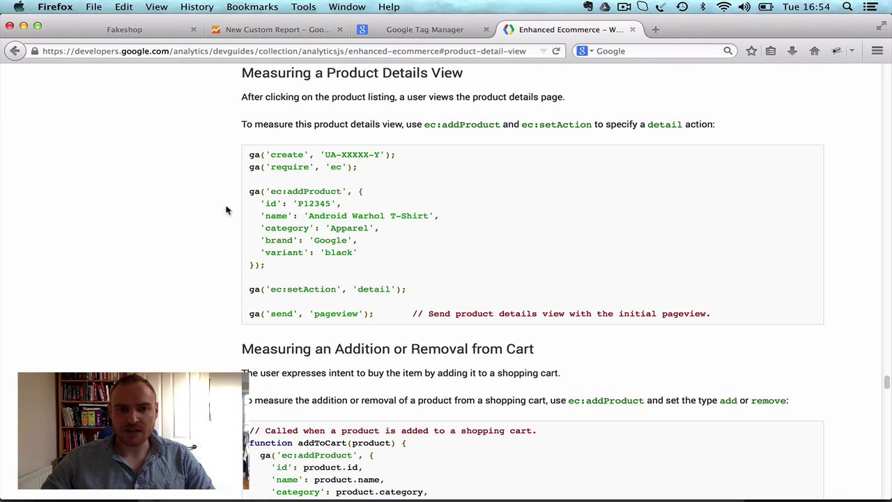
# Examine the addToCart function in the cart addition example and compare its ec:addProduct block with the product details one
pyautogui.scroll(-3, 206, 226)
pyautogui.scroll(-4, 207, 225)
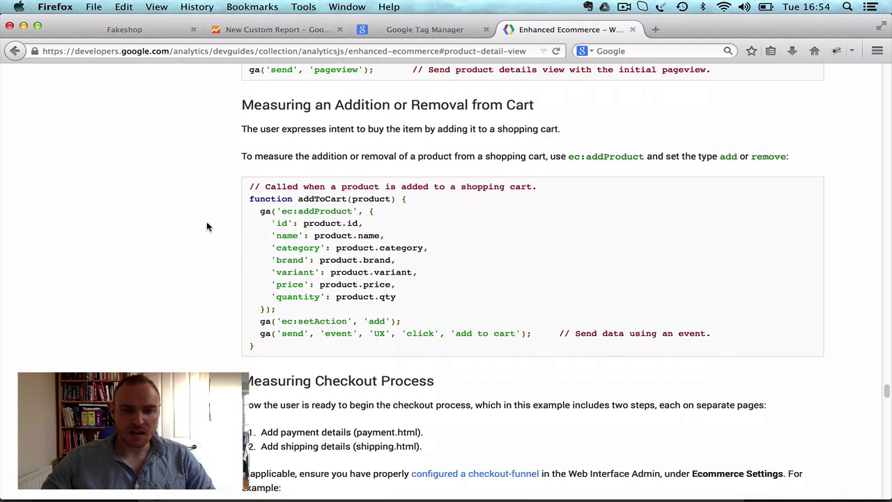
pyautogui.scroll(2, 202, 230)
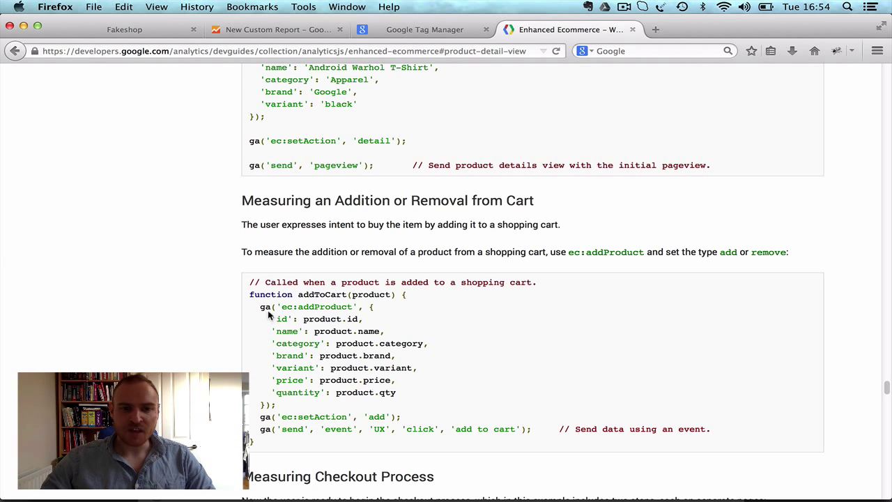
pyautogui.moveTo(298, 294); pyautogui.dragTo(395, 294)
pyautogui.click(408, 314)
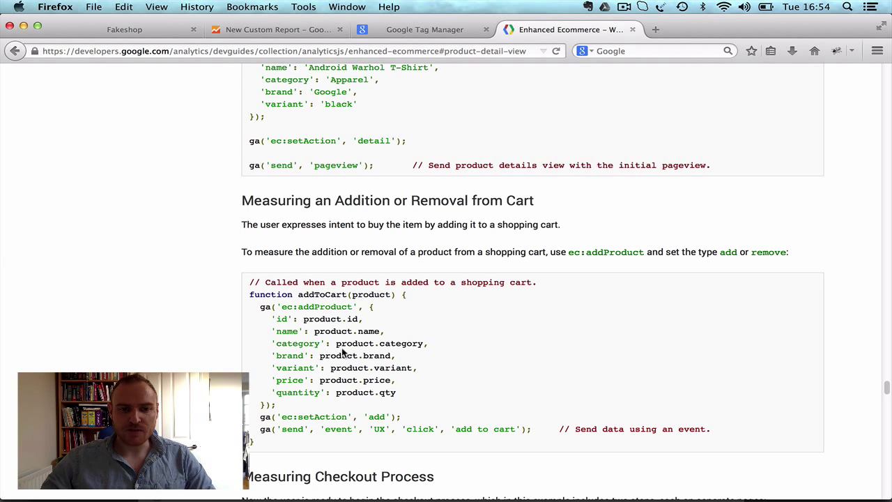
pyautogui.moveTo(255, 309); pyautogui.dragTo(293, 408)
pyautogui.scroll(3, 300, 293)
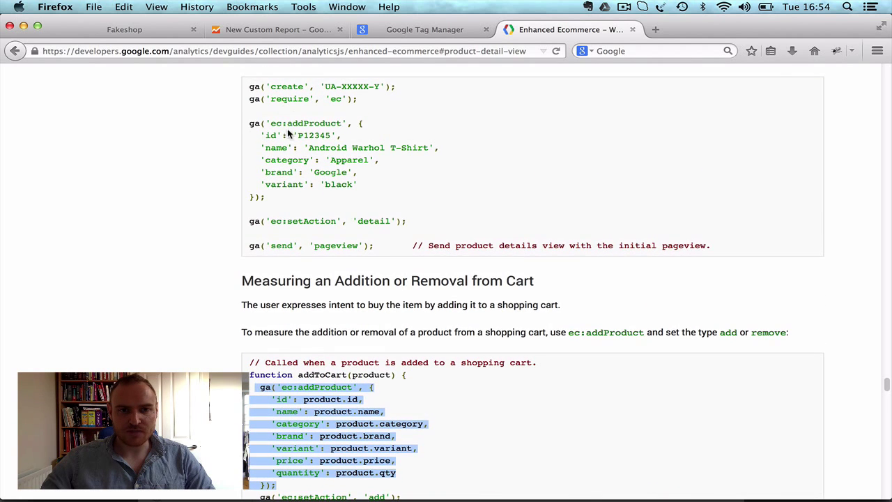
pyautogui.scroll(-3, 283, 174)
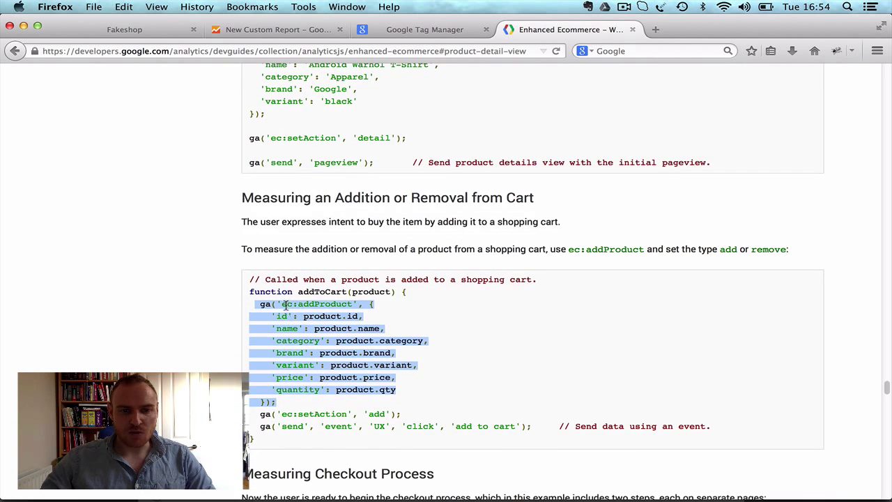
pyautogui.click(292, 375)
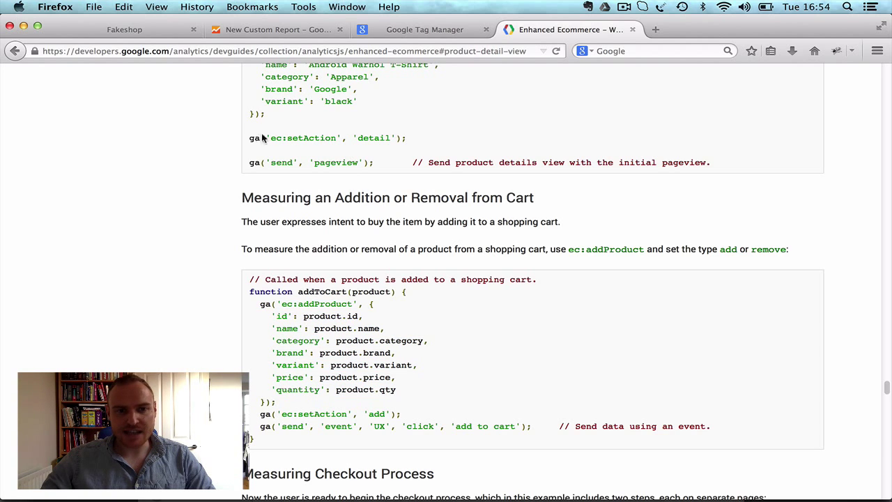
# Compare the ec:setAction 'detail' and 'add' lines, then highlight the addToCart code from ec:addProduct through ec:setAction
pyautogui.moveTo(249, 137); pyautogui.dragTo(414, 144)
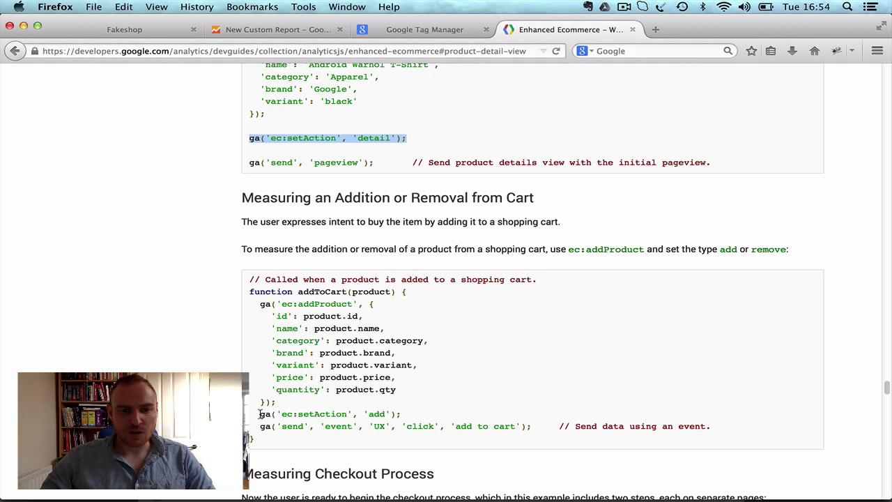
pyautogui.moveTo(259, 414); pyautogui.dragTo(409, 415)
pyautogui.click(409, 415)
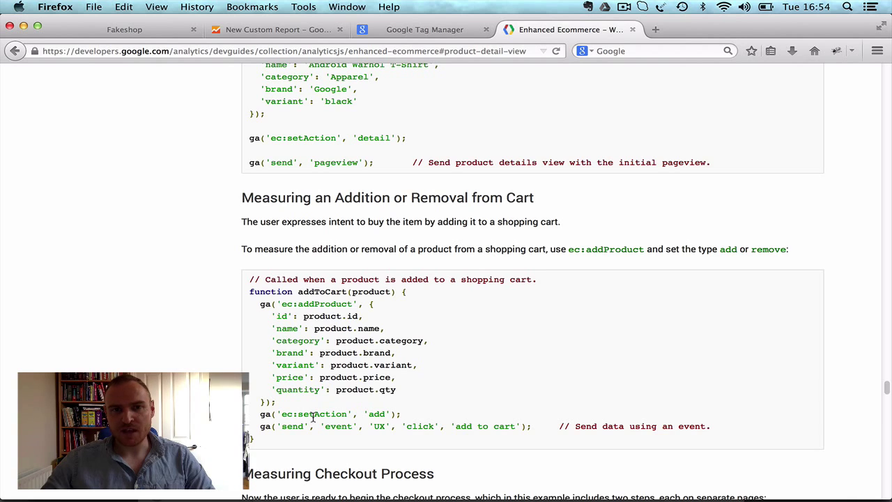
pyautogui.moveTo(253, 302); pyautogui.dragTo(406, 414)
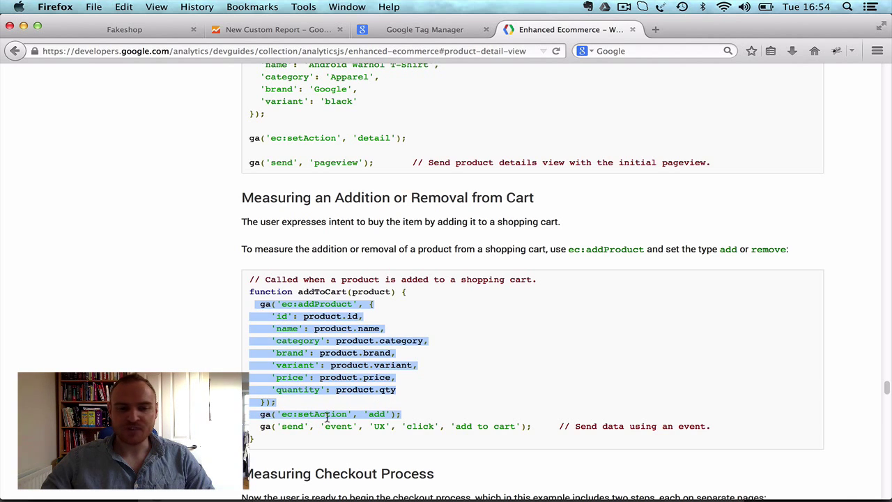
pyautogui.click(465, 412)
# Return to the beginning of the Enhanced Ecommerce web tracking guide
pyautogui.scroll(20, 466, 411)
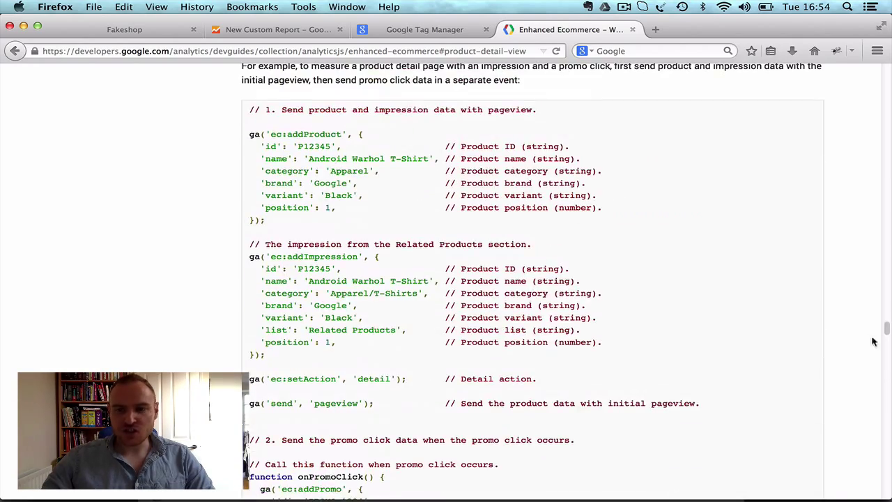
pyautogui.moveTo(878, 335); pyautogui.dragTo(887, 69)
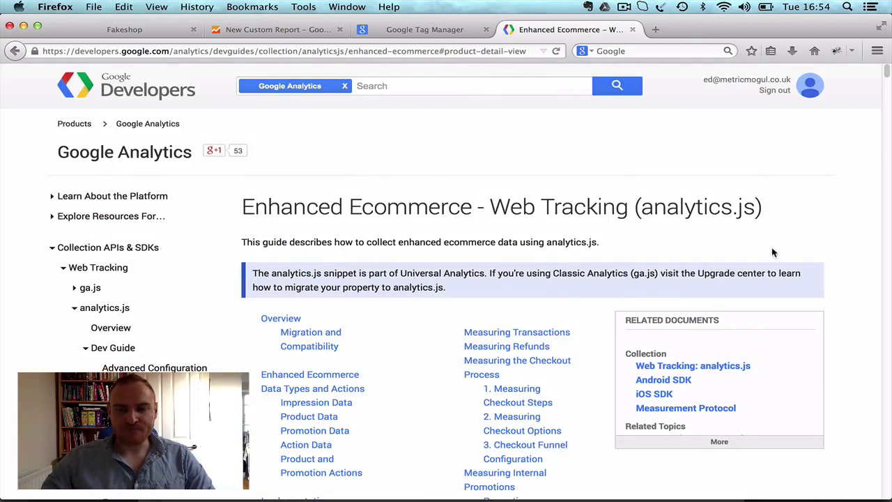